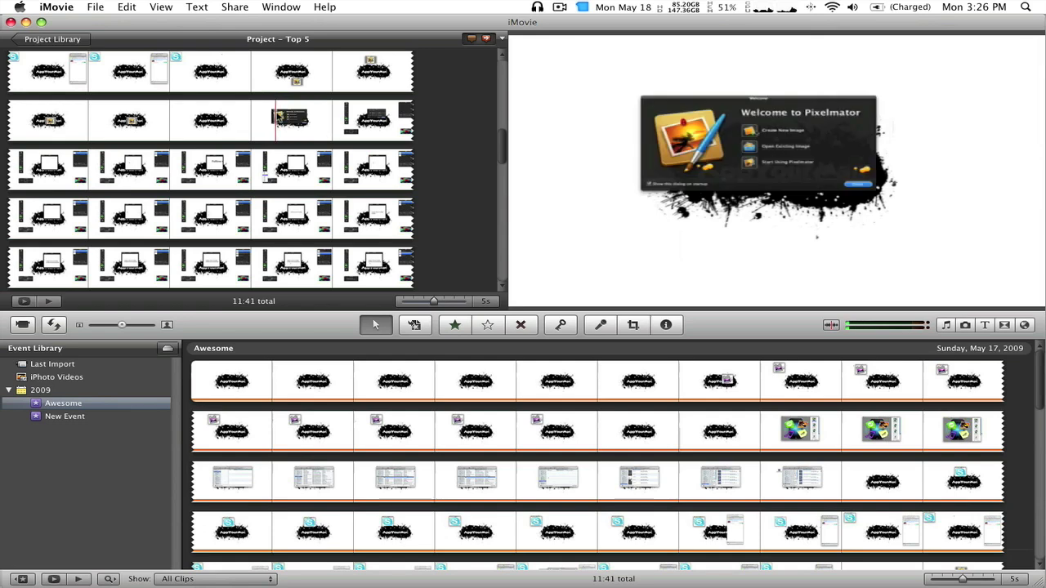
Open the project clip's settings and the Edit menu, then back out without splitting
{"action": "double_click", "coordinate": [277, 120]}
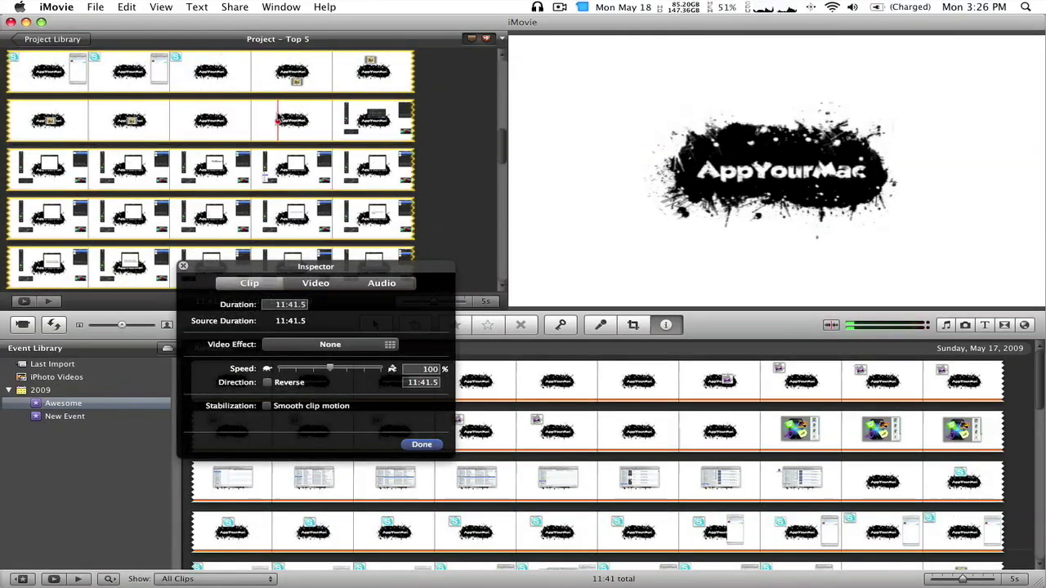
{"action": "left_click", "coordinate": [183, 266]}
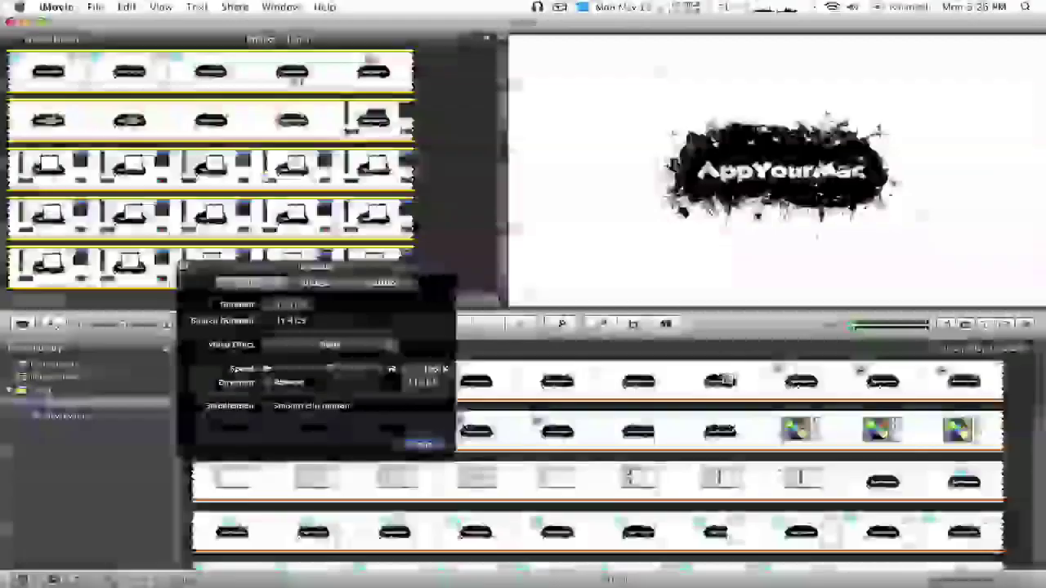
{"action": "left_click", "coordinate": [128, 7]}
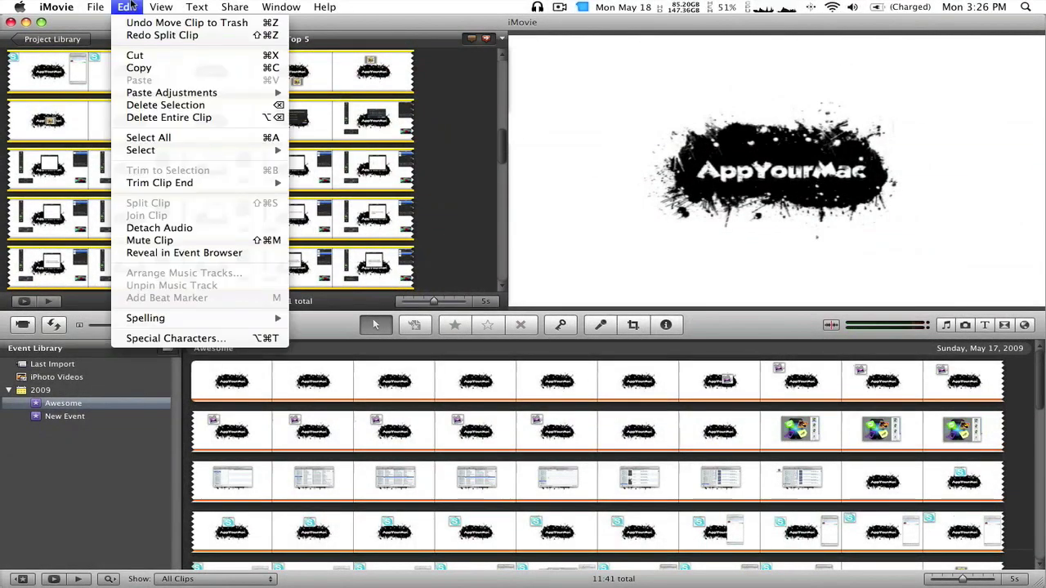
{"action": "left_click", "coordinate": [442, 187]}
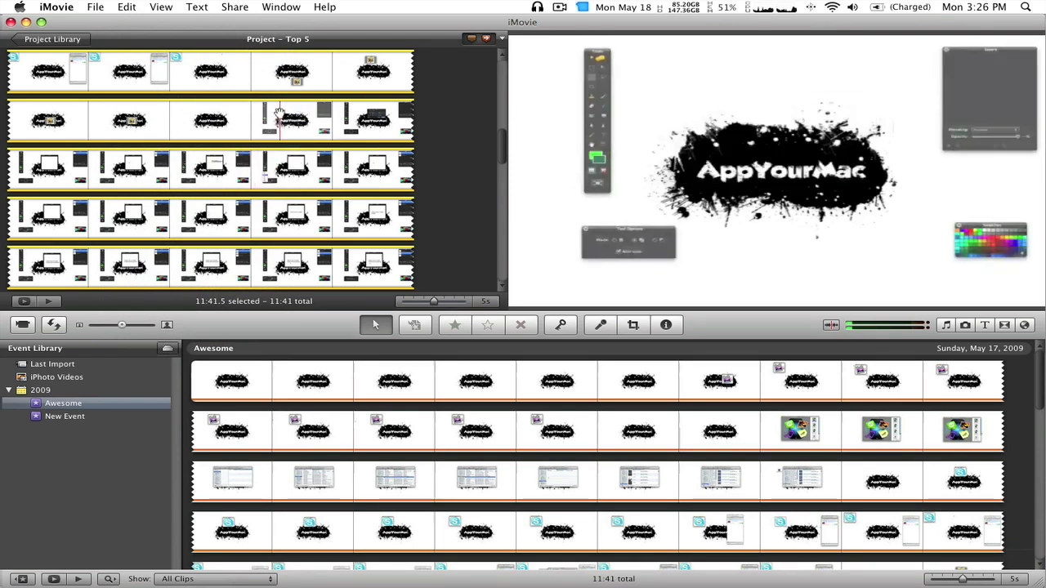
Split the project clip at the Pixelmator welcome frame and play briefly past the cut
{"action": "double_click", "coordinate": [287, 138]}
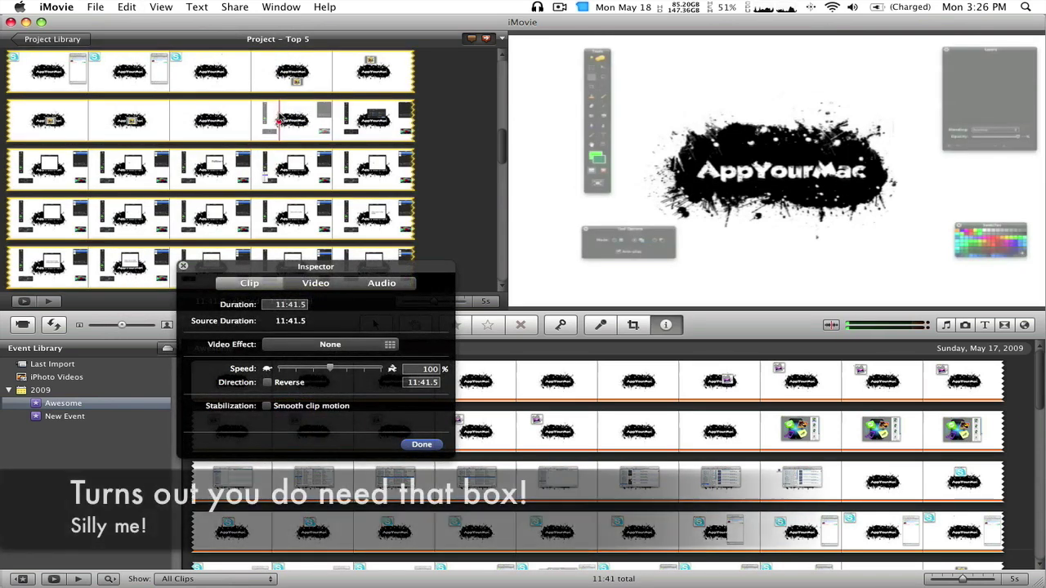
{"action": "left_click", "coordinate": [126, 6]}
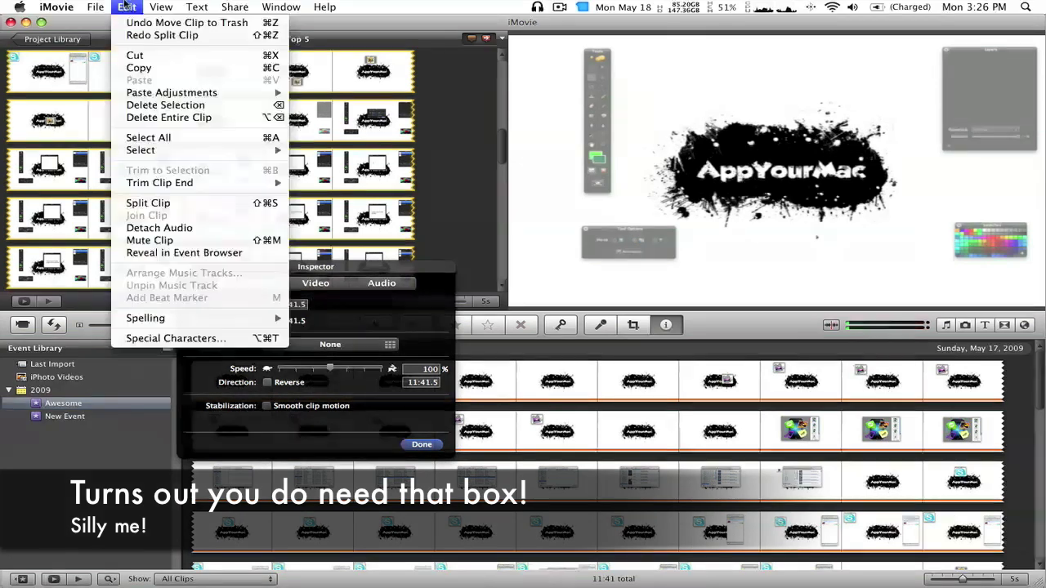
{"action": "left_click", "coordinate": [194, 203]}
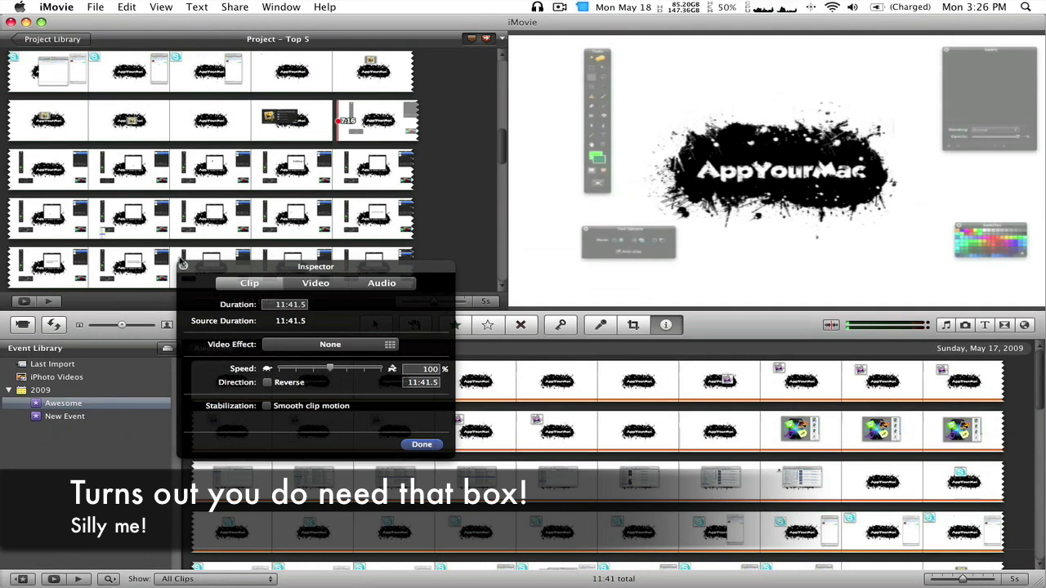
{"action": "left_click", "coordinate": [183, 266]}
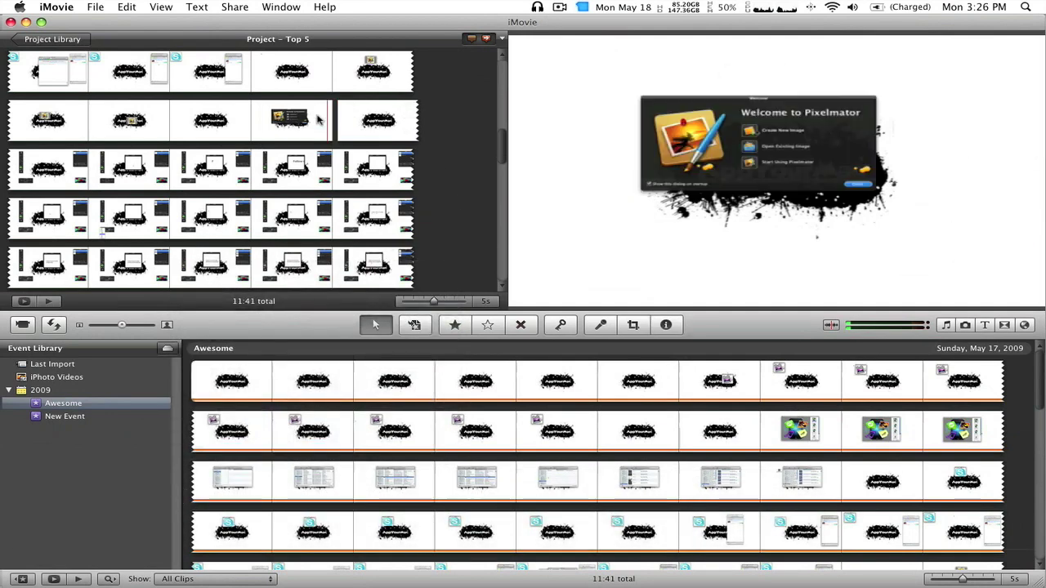
{"action": "key", "text": "space"}
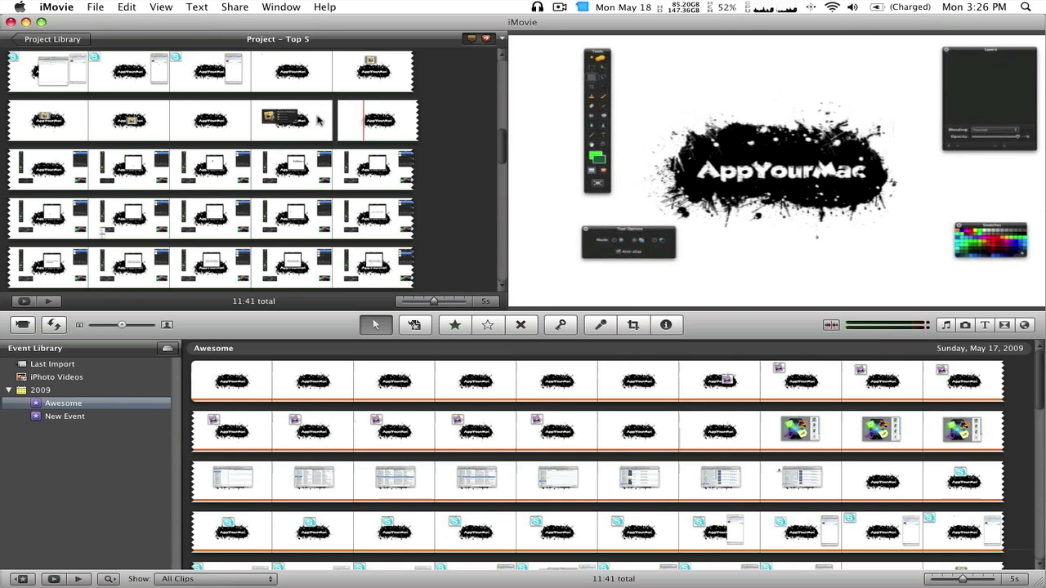
{"action": "key", "text": "space"}
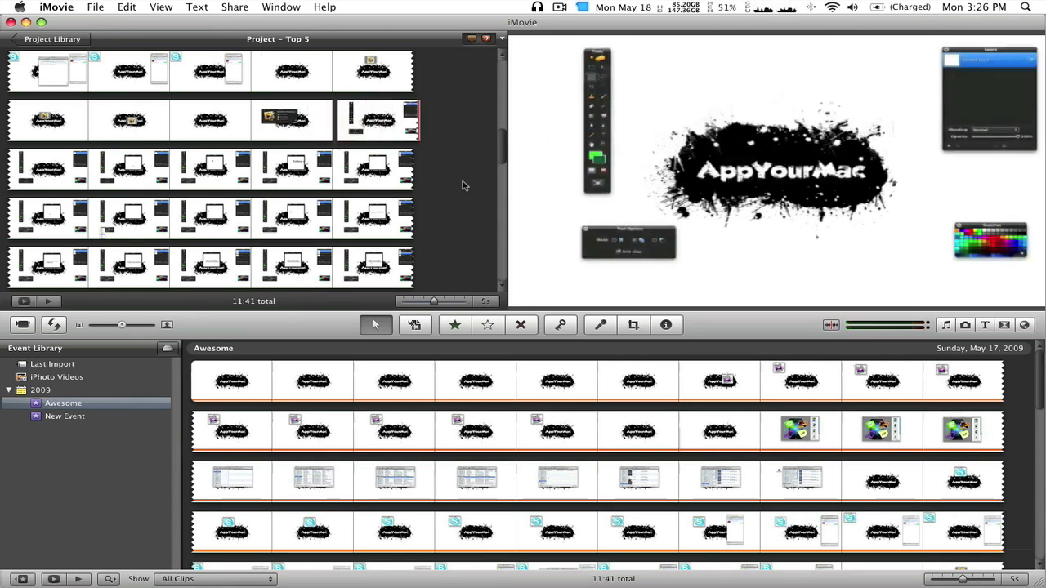
Split the later clip at the thecreativeone.tv Social Blog title frame and play across the cut
{"action": "scroll", "coordinate": [464, 183], "scroll_direction": "down", "scroll_amount": 2}
{"action": "scroll", "coordinate": [463, 184], "scroll_direction": "down", "scroll_amount": 3}
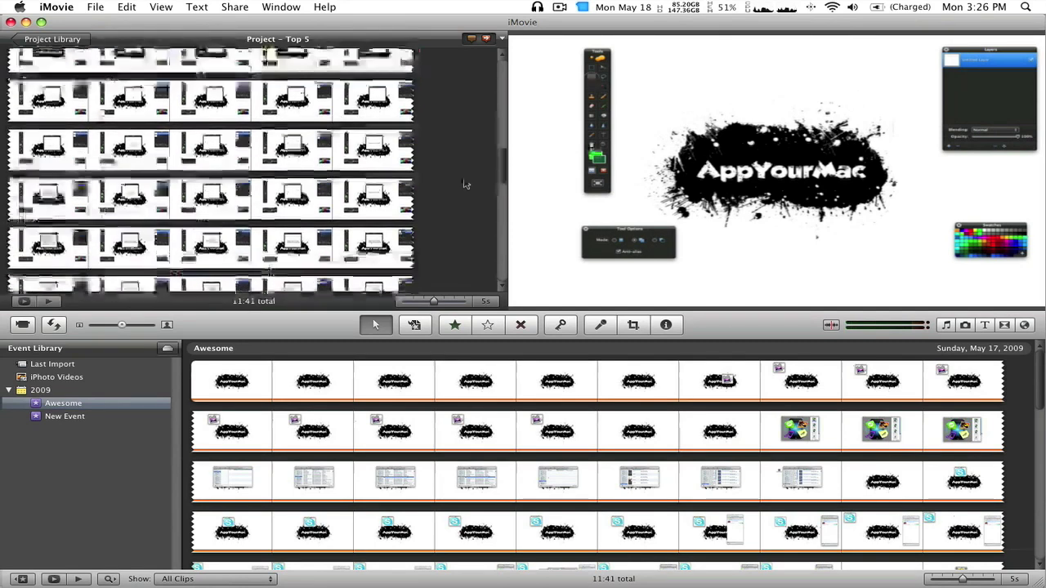
{"action": "scroll", "coordinate": [463, 183], "scroll_direction": "down", "scroll_amount": 3}
{"action": "scroll", "coordinate": [463, 184], "scroll_direction": "down", "scroll_amount": 2}
{"action": "scroll", "coordinate": [463, 184], "scroll_direction": "down", "scroll_amount": 2}
{"action": "scroll", "coordinate": [463, 184], "scroll_direction": "down", "scroll_amount": 2}
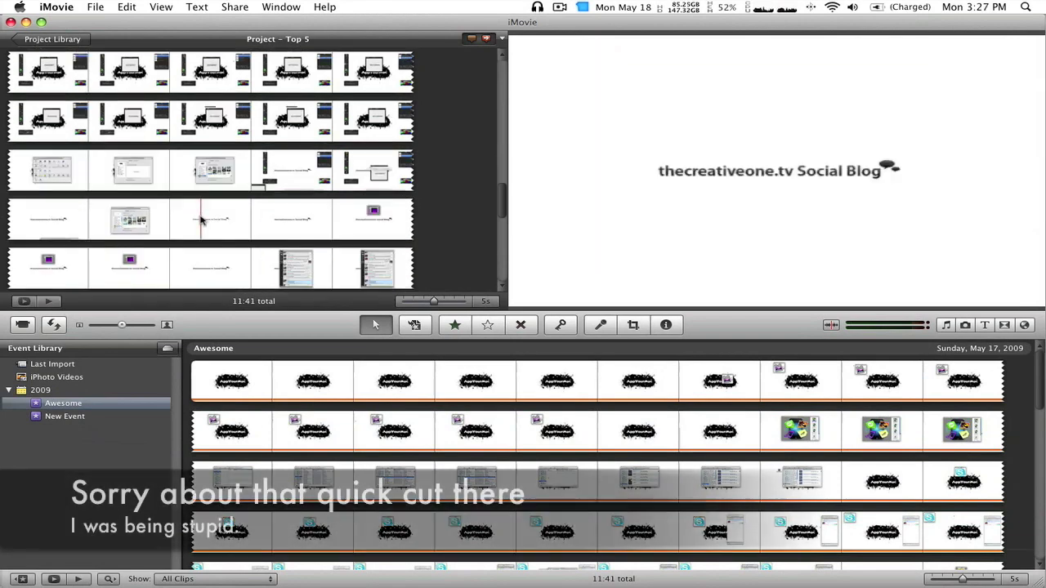
{"action": "double_click", "coordinate": [202, 219]}
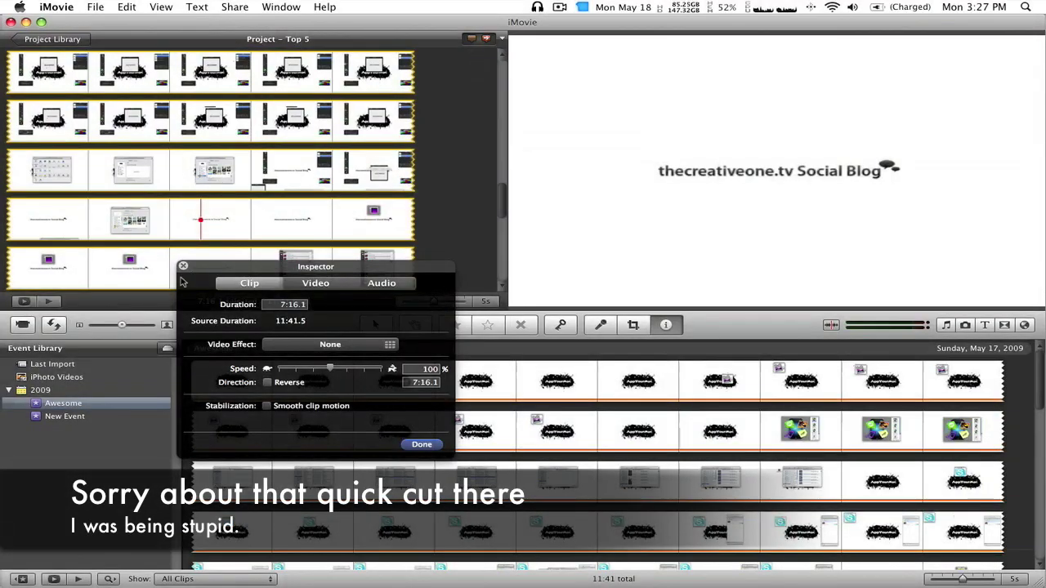
{"action": "left_click", "coordinate": [126, 6]}
{"action": "mouse_move", "coordinate": [159, 183]}
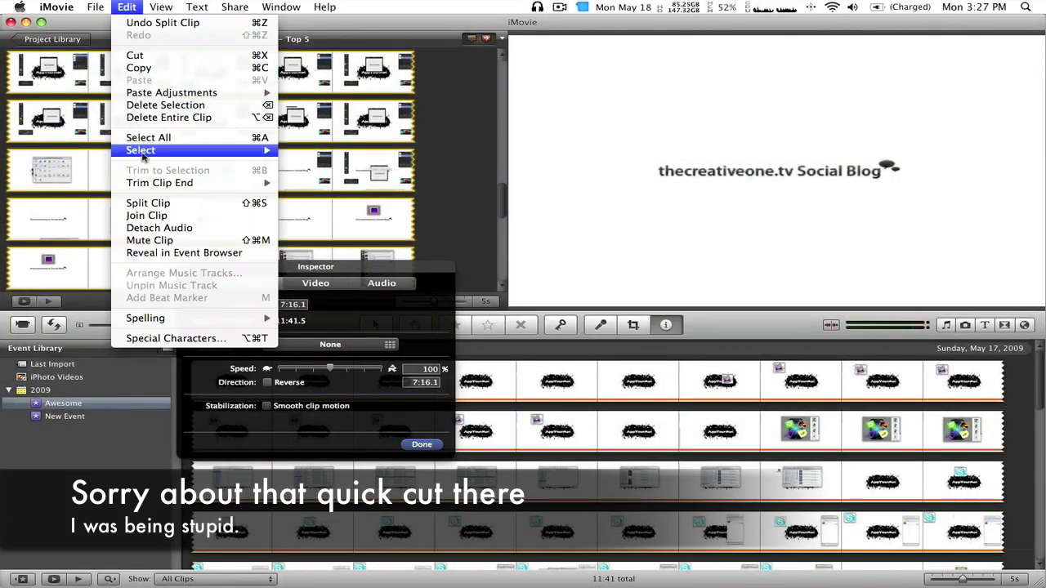
{"action": "left_click", "coordinate": [183, 202]}
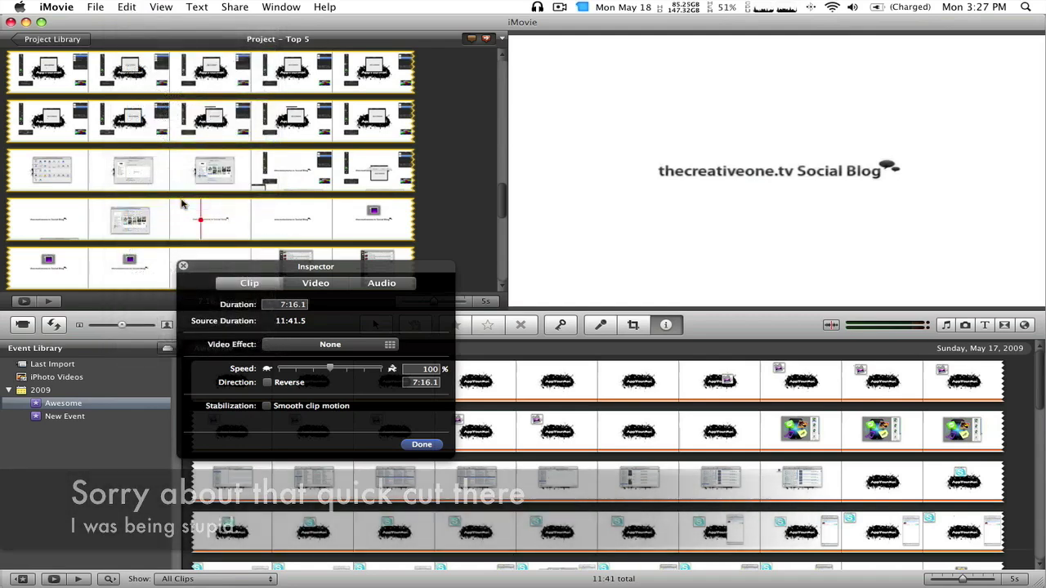
{"action": "left_click", "coordinate": [183, 266]}
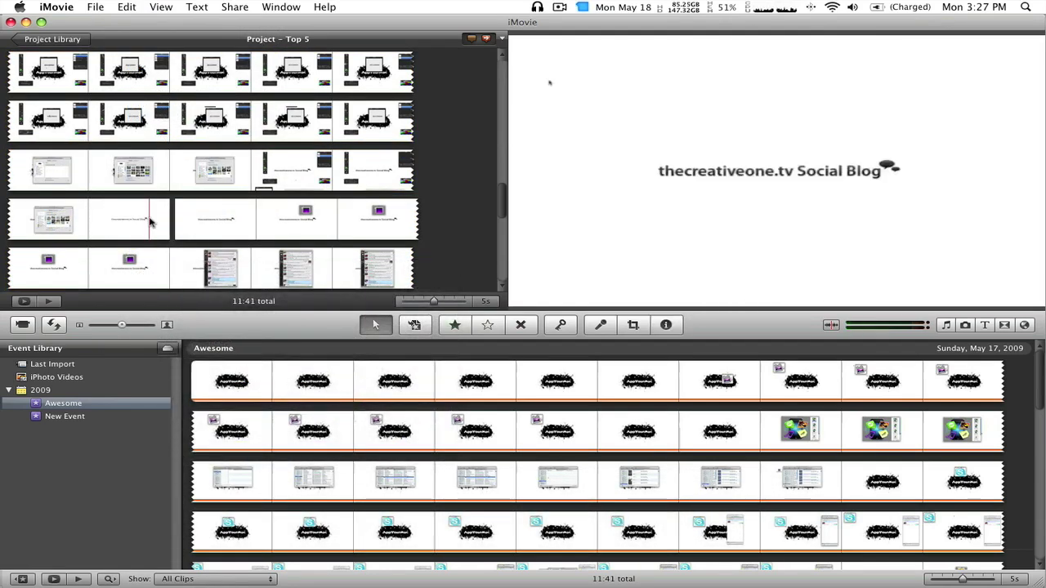
{"action": "key", "text": "space"}
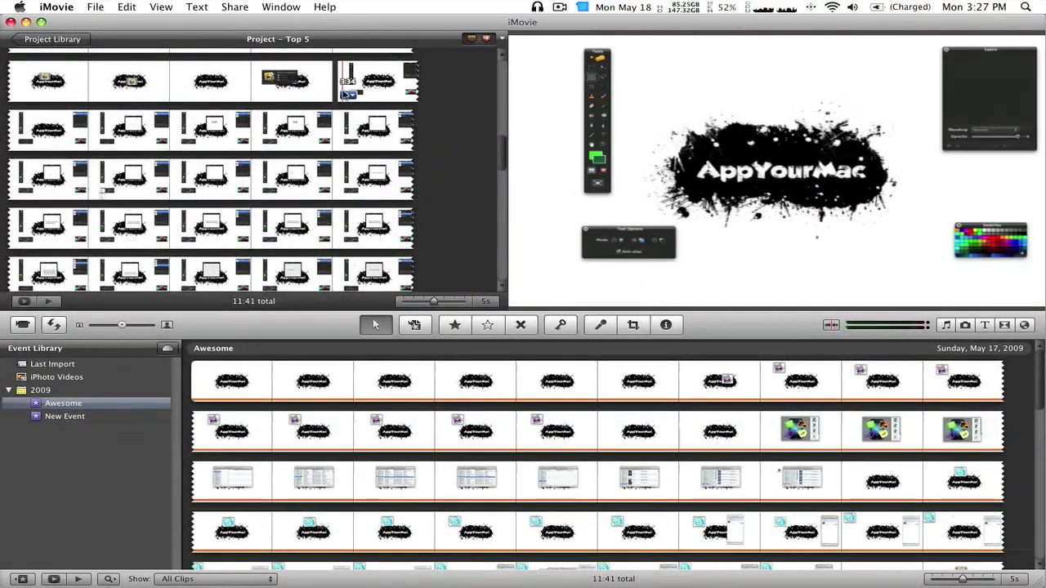
Set the 3:34.9 middle clip's speed to 800%, shortening it to 26.8s
{"action": "left_click", "coordinate": [348, 96]}
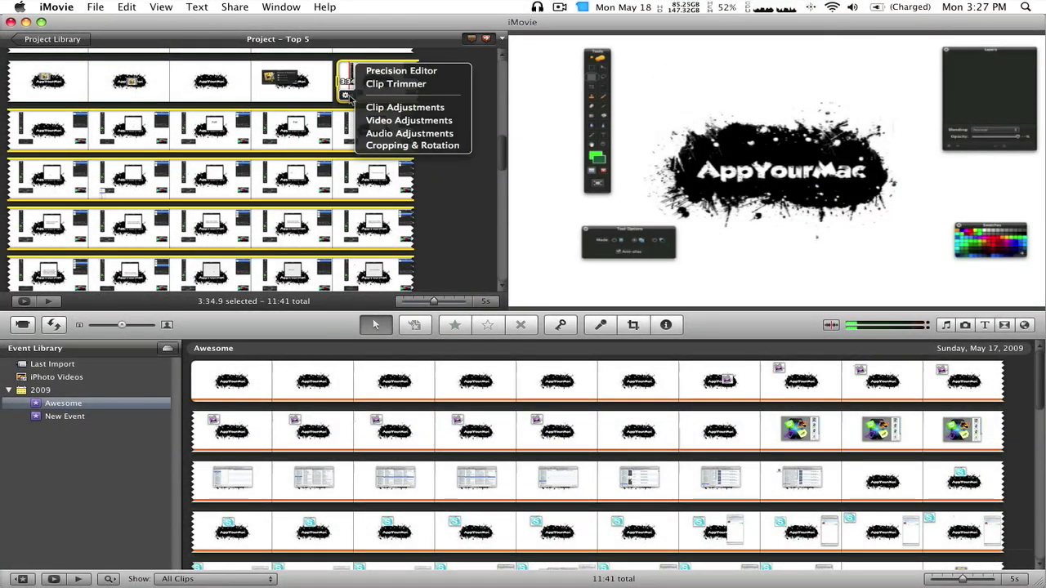
{"action": "left_click", "coordinate": [391, 111]}
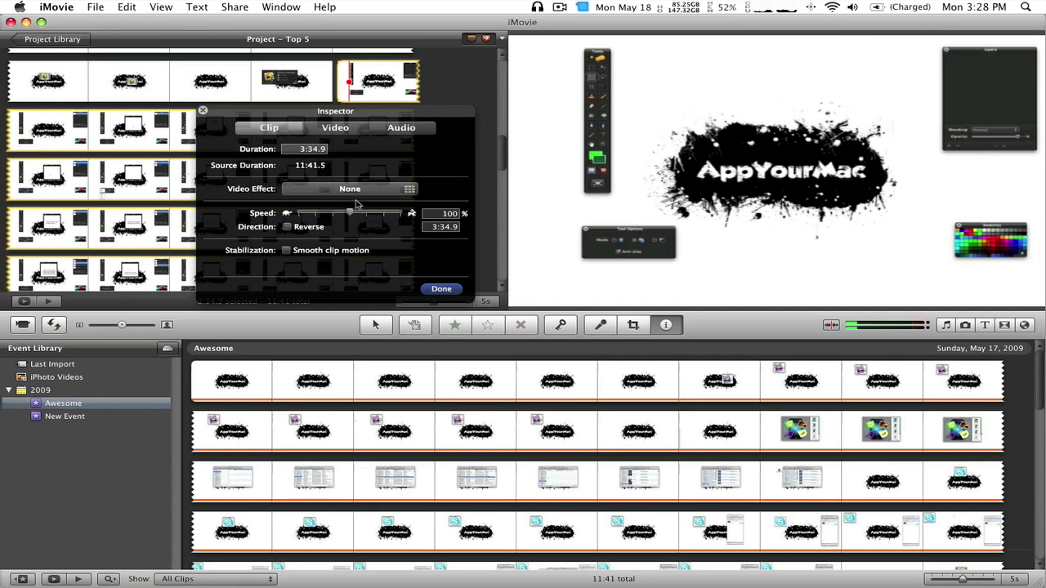
{"action": "left_click_drag", "start_coordinate": [357, 217], "coordinate": [415, 266]}
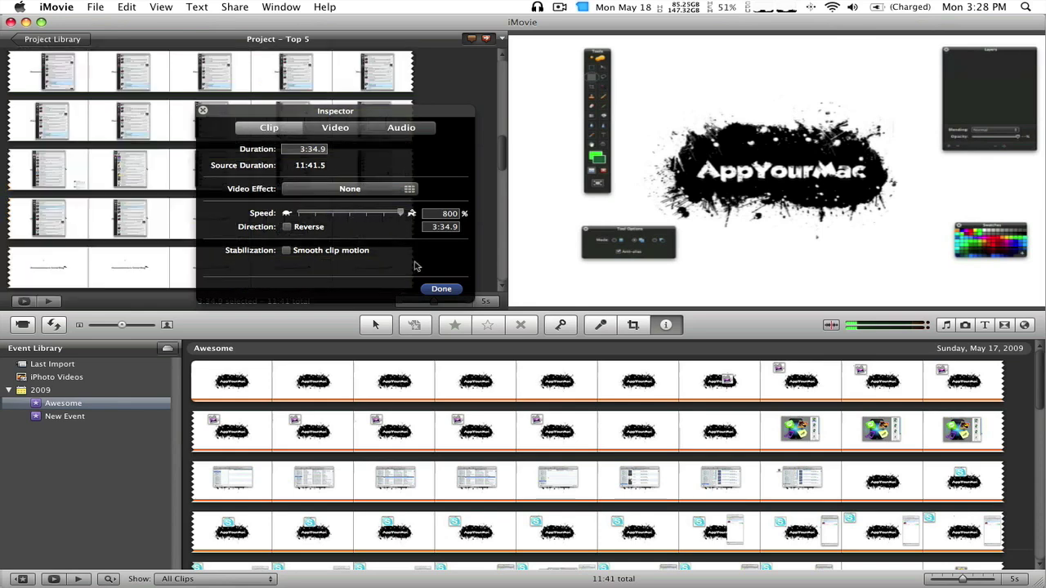
{"action": "left_click", "coordinate": [441, 289]}
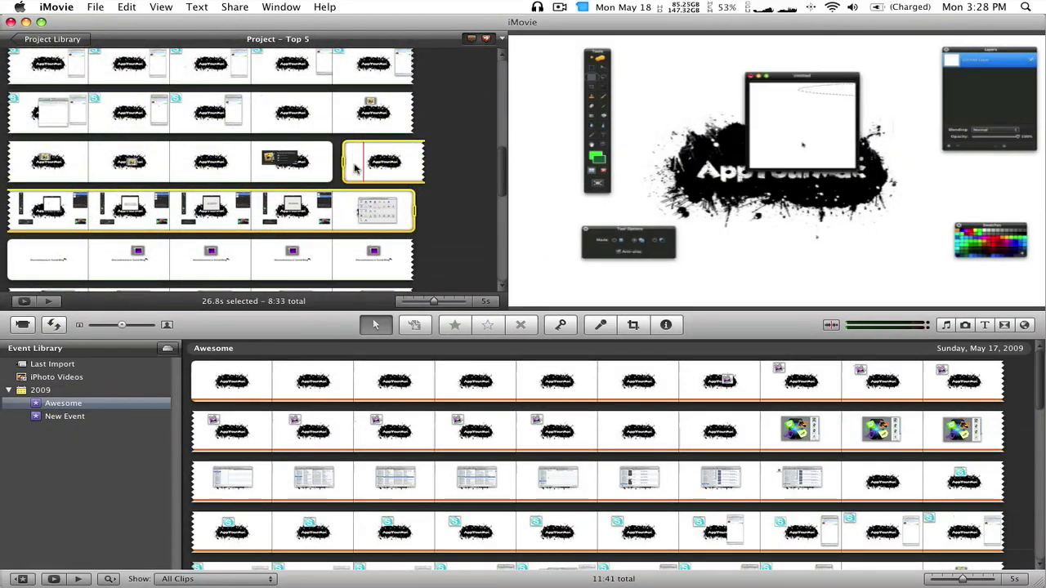
{"action": "key", "text": "XF86AudioRaiseVolume"}
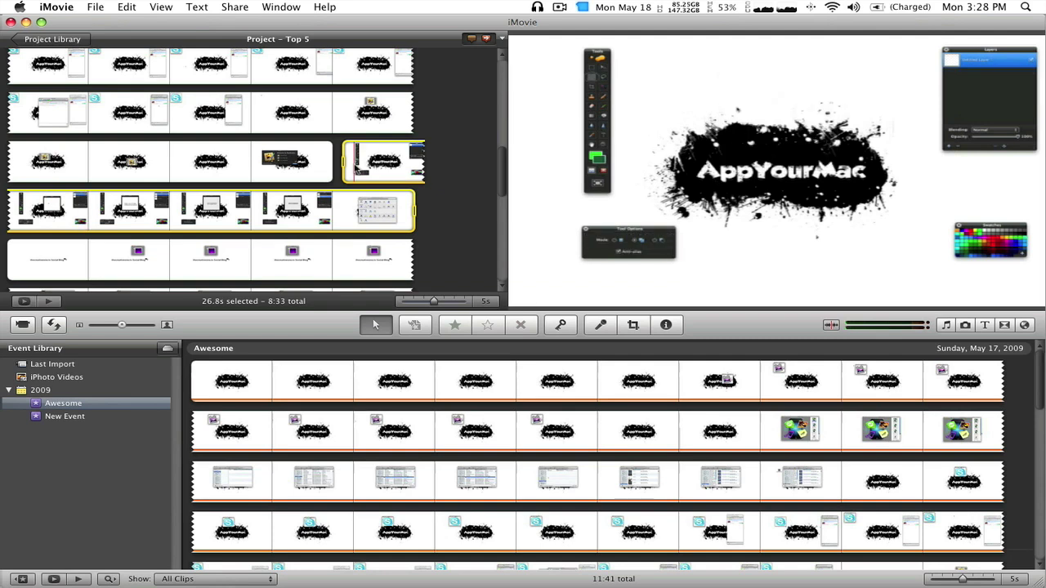
Lower the middle clip's speed with the Speed slider and preview the result
{"action": "left_click", "coordinate": [351, 174]}
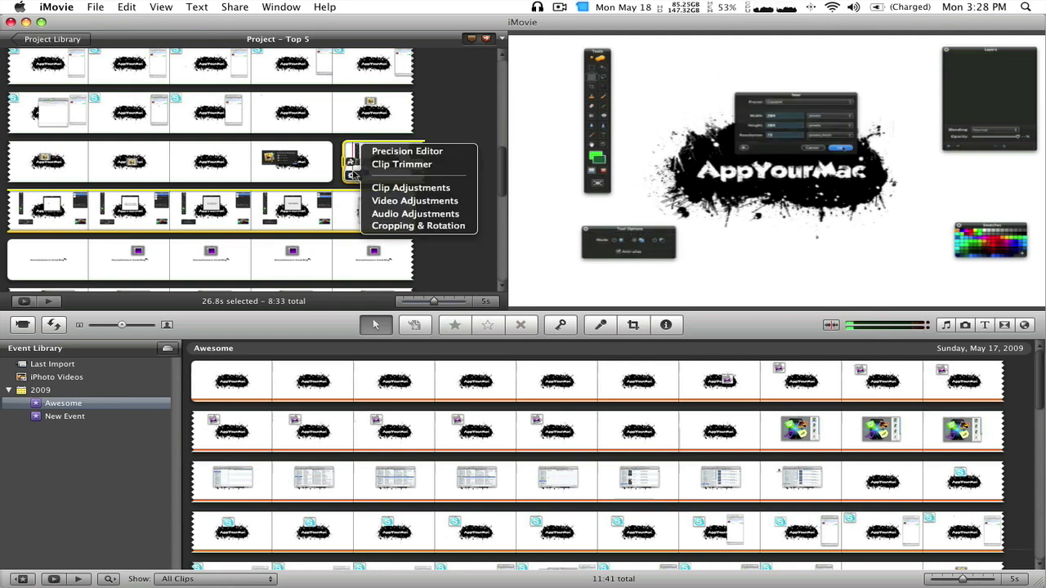
{"action": "left_click", "coordinate": [416, 189]}
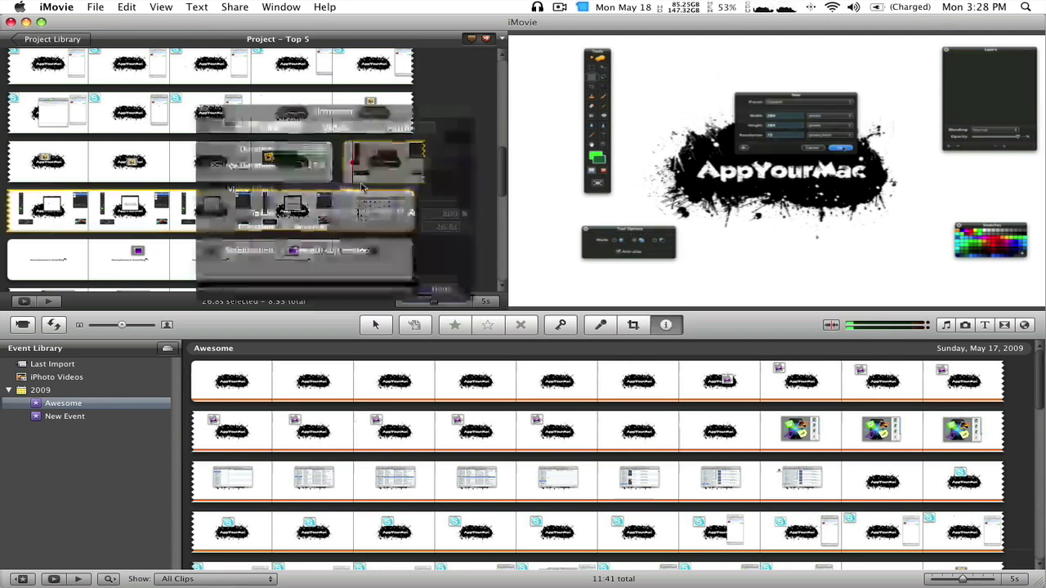
{"action": "left_click_drag", "start_coordinate": [404, 214], "coordinate": [366, 214]}
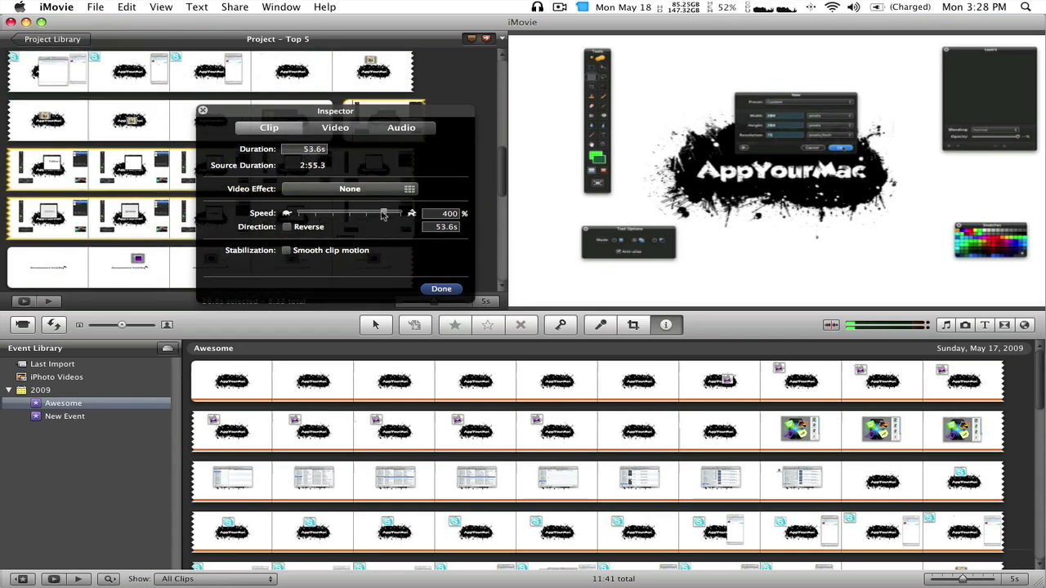
{"action": "left_click", "coordinate": [440, 289]}
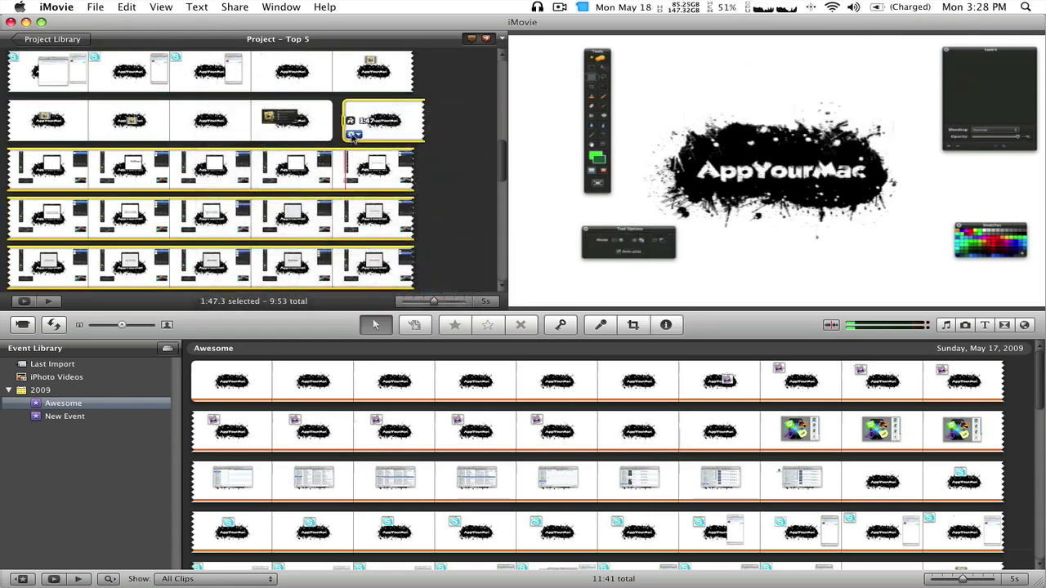
{"action": "key", "text": "space"}
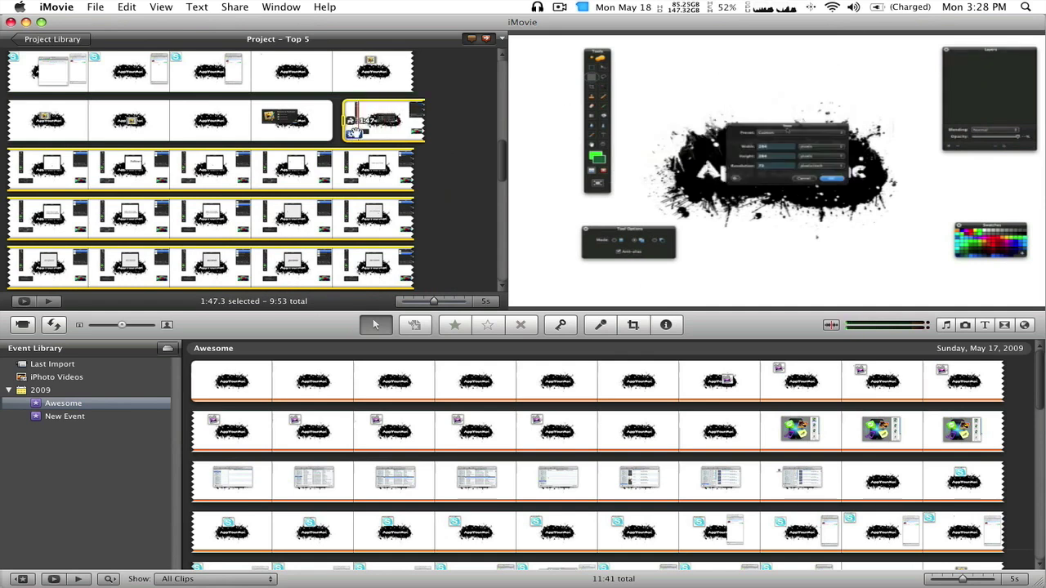
Enter 150% as the middle clip's speed, making it run 2:23.1
{"action": "left_click", "coordinate": [350, 134]}
{"action": "left_click", "coordinate": [380, 147]}
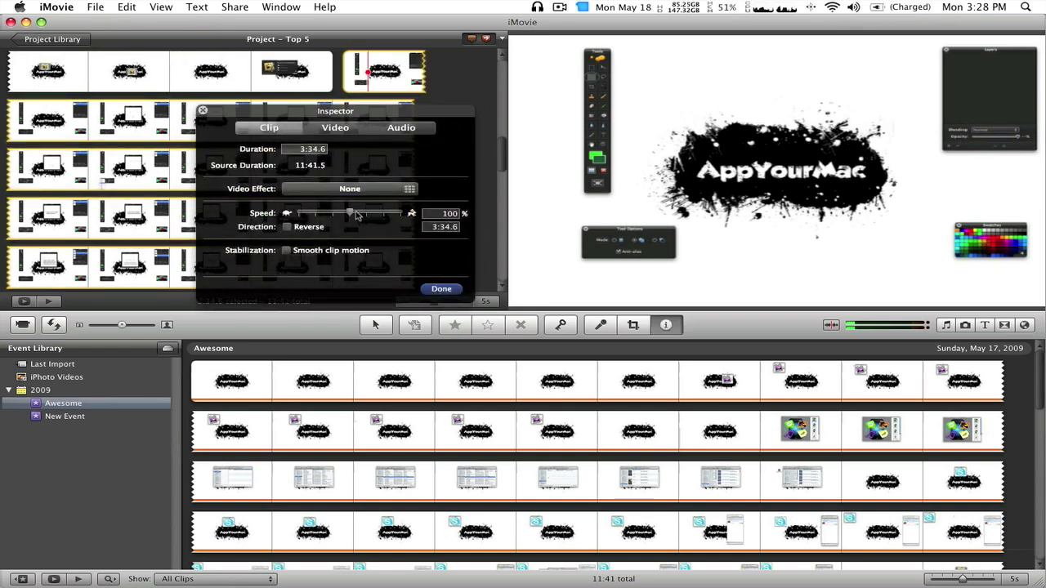
{"action": "double_click", "coordinate": [451, 213]}
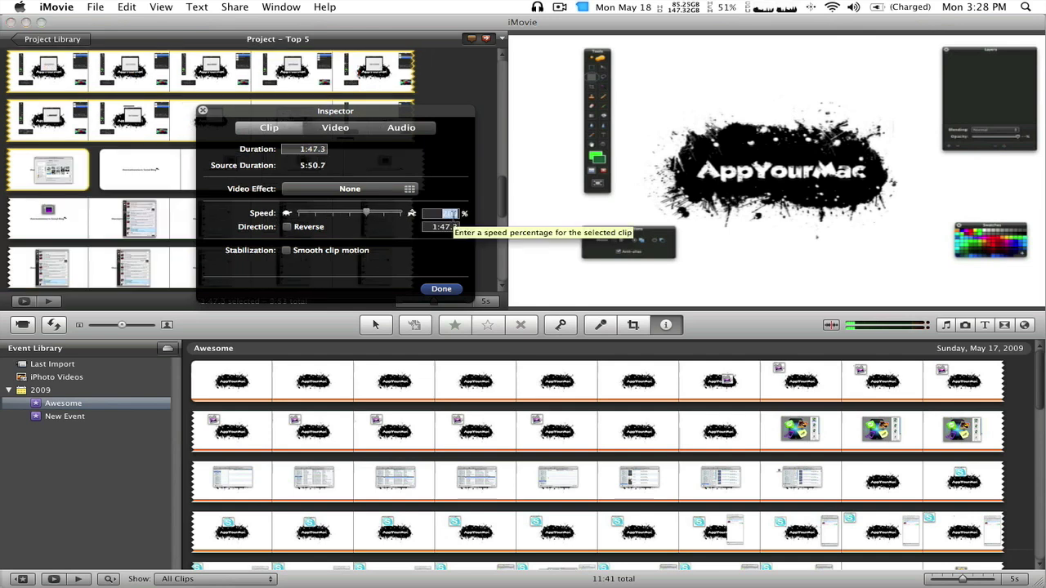
{"action": "type", "text": "150"}
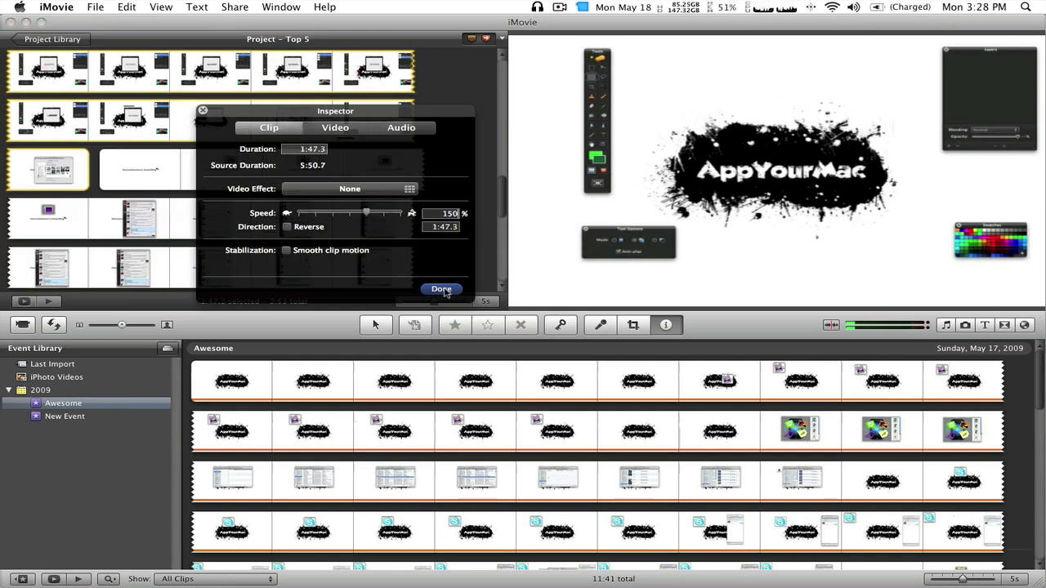
{"action": "left_click", "coordinate": [441, 289]}
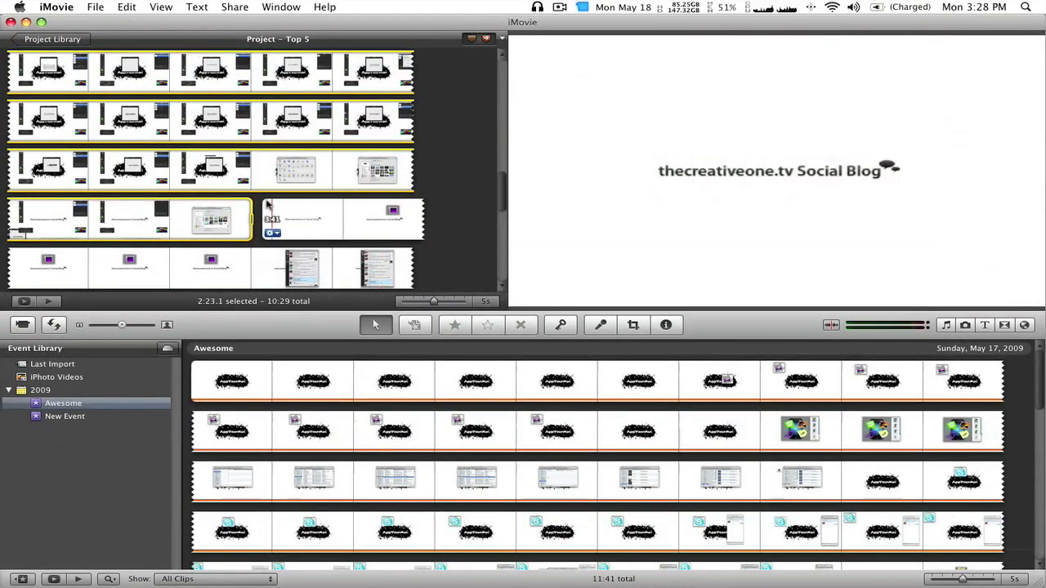
Slow the middle clip to 25% speed, stretching it to 14:18.5, and preview it
{"action": "scroll", "coordinate": [268, 204], "scroll_direction": "up", "scroll_amount": 2}
{"action": "scroll", "coordinate": [268, 205], "scroll_direction": "up", "scroll_amount": 2}
{"action": "scroll", "coordinate": [268, 204], "scroll_direction": "up", "scroll_amount": 2}
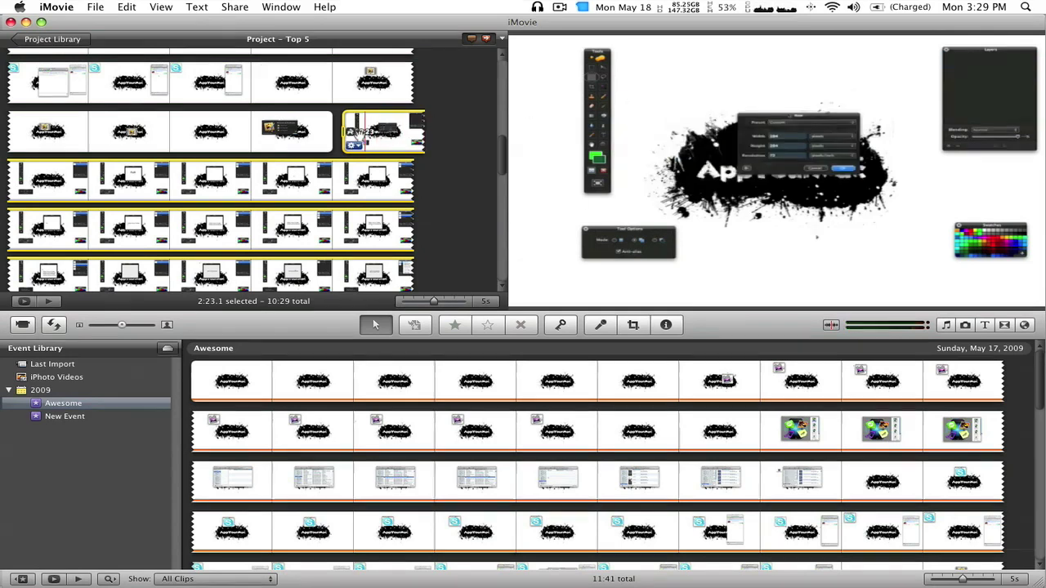
{"action": "left_click", "coordinate": [353, 145]}
{"action": "left_click", "coordinate": [384, 156]}
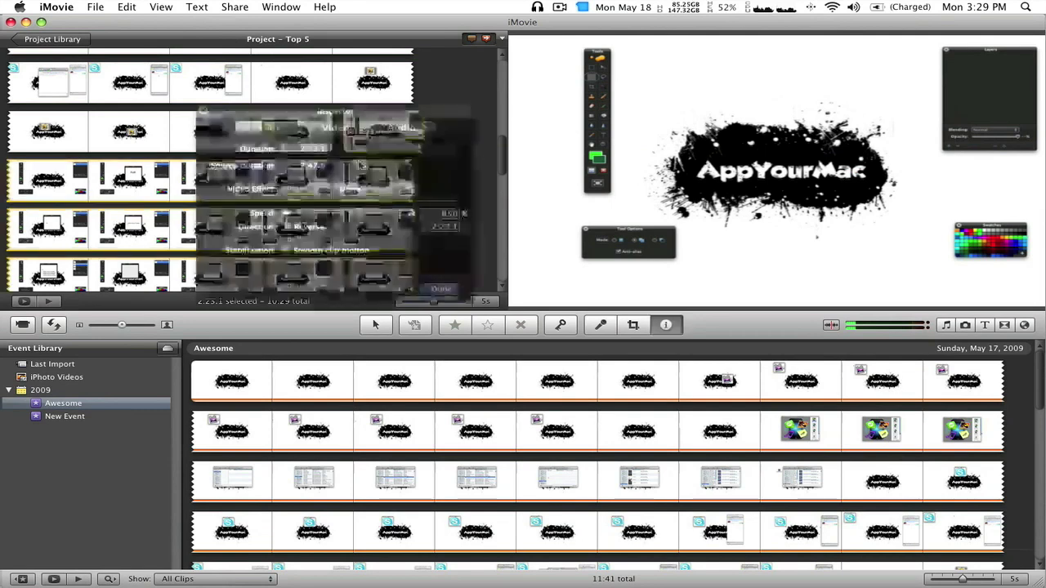
{"action": "left_click_drag", "start_coordinate": [357, 214], "coordinate": [323, 214]}
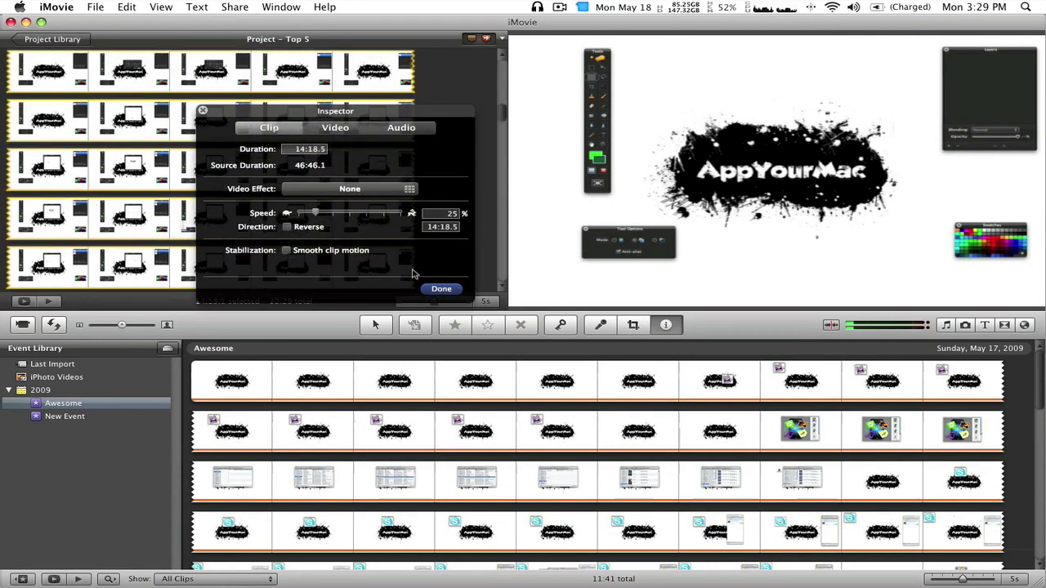
{"action": "left_click", "coordinate": [442, 288]}
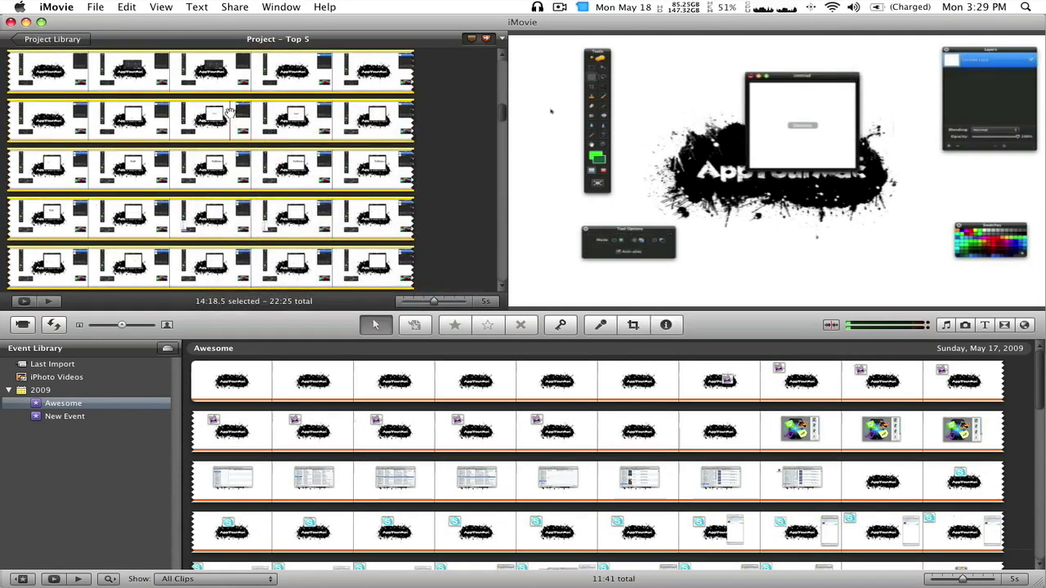
{"action": "key", "text": "space"}
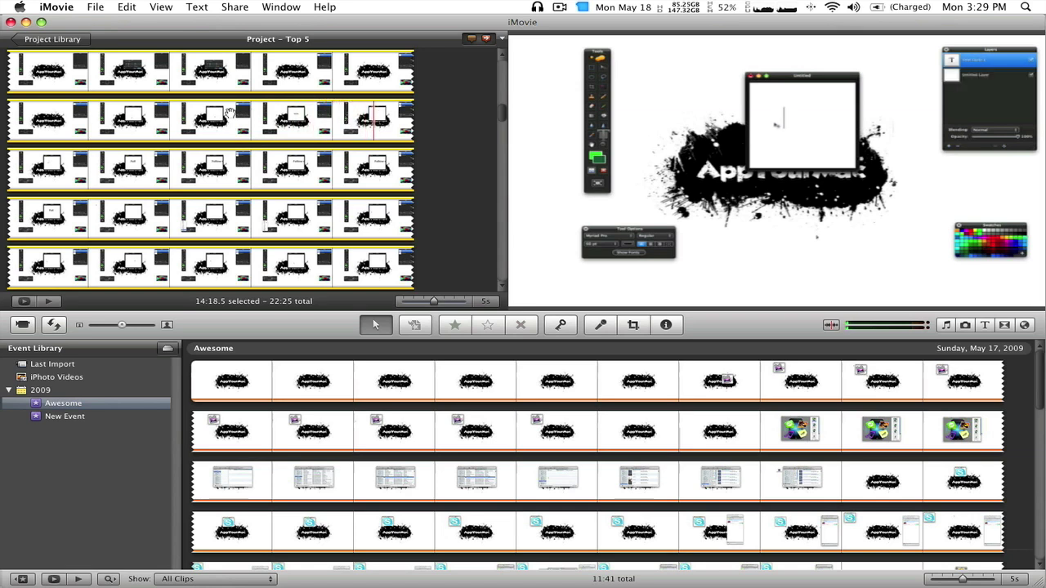
Replace the middle clip's 25% speed with 150%, restoring its 2:23 length
{"action": "left_click_drag", "start_coordinate": [231, 112], "coordinate": [342, 78]}
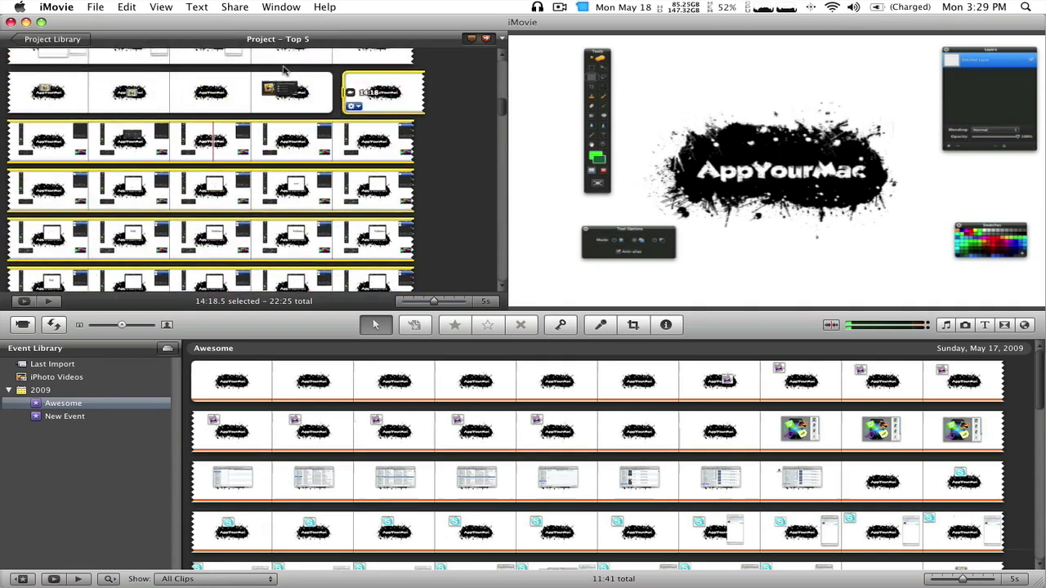
{"action": "left_click", "coordinate": [351, 106]}
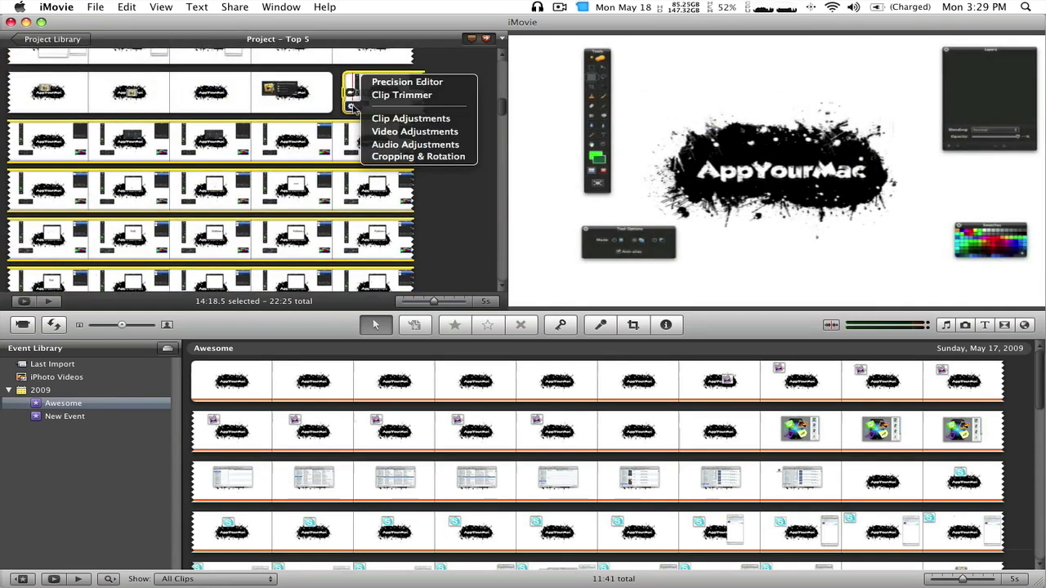
{"action": "left_click", "coordinate": [406, 119]}
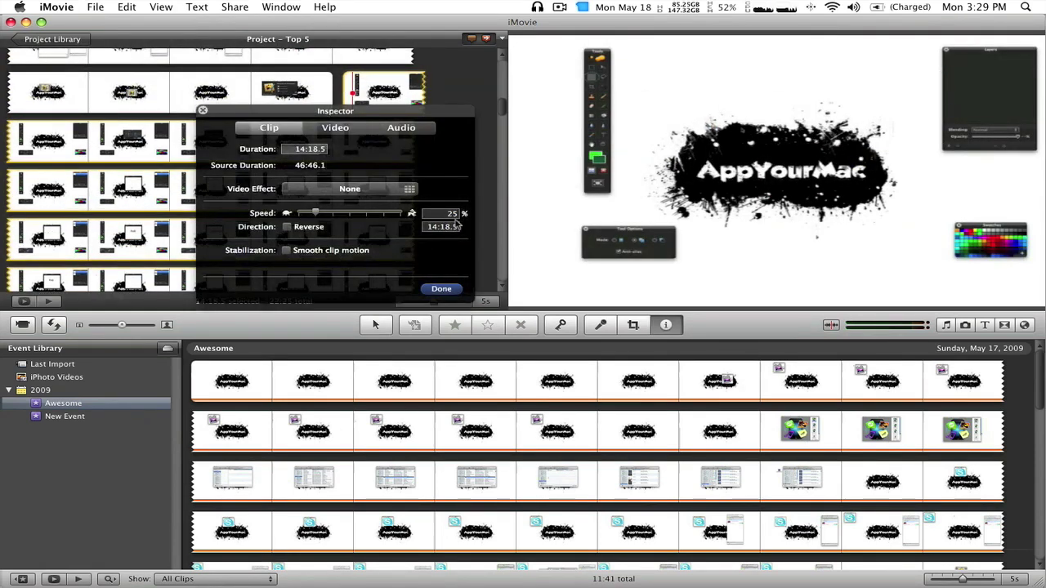
{"action": "double_click", "coordinate": [453, 214]}
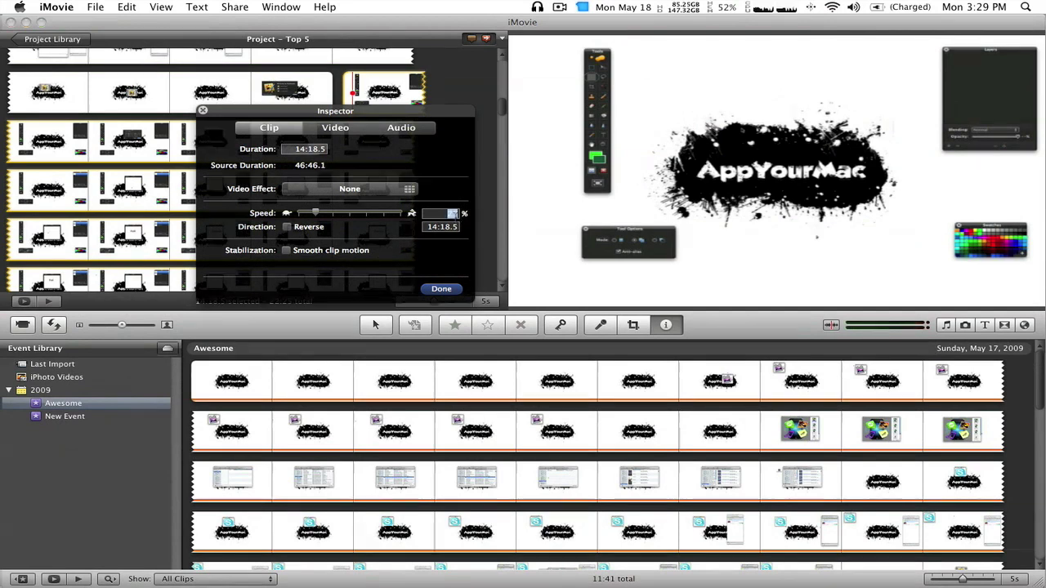
{"action": "key", "text": "BackSpace"}
{"action": "type", "text": "50"}
{"action": "left_click", "coordinate": [442, 289]}
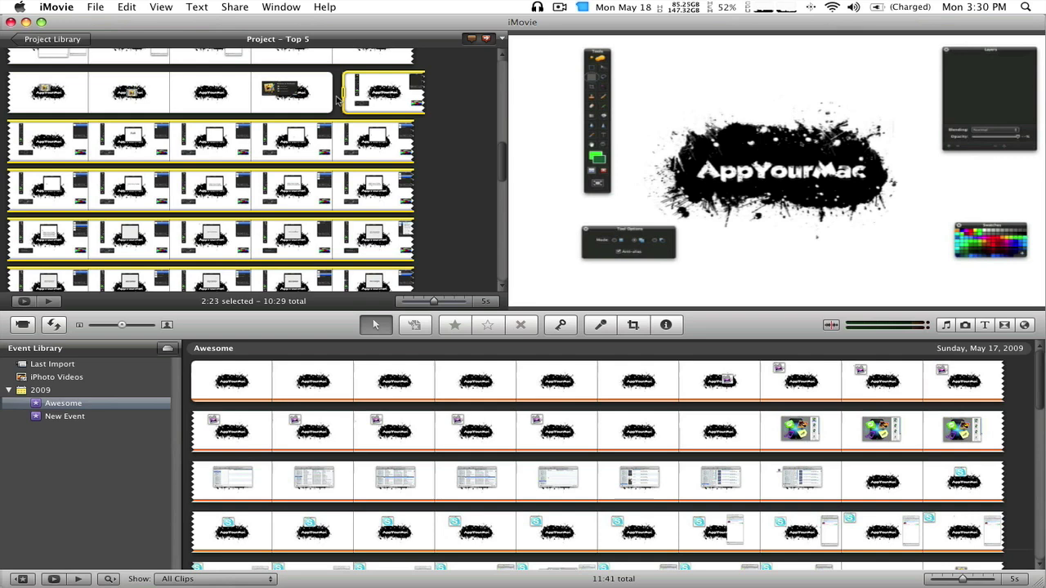
{"action": "left_click", "coordinate": [354, 108]}
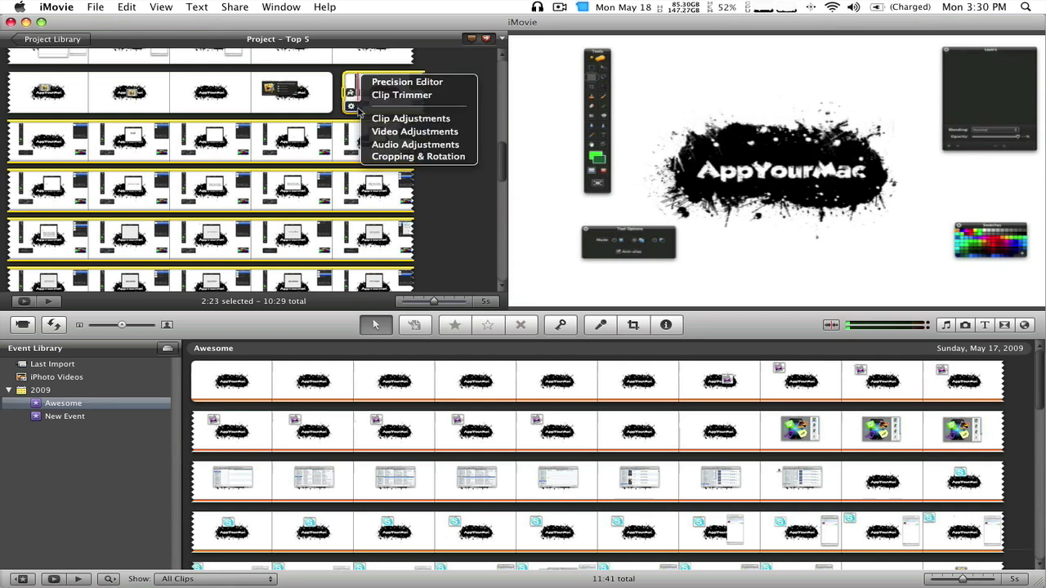
{"action": "left_click", "coordinate": [408, 119]}
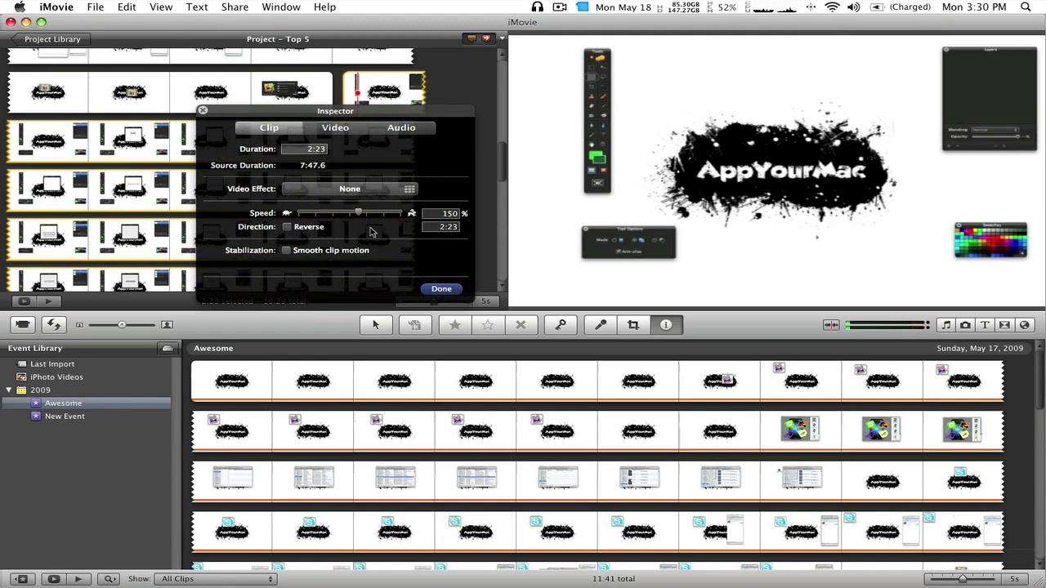
{"action": "left_click", "coordinate": [439, 290]}
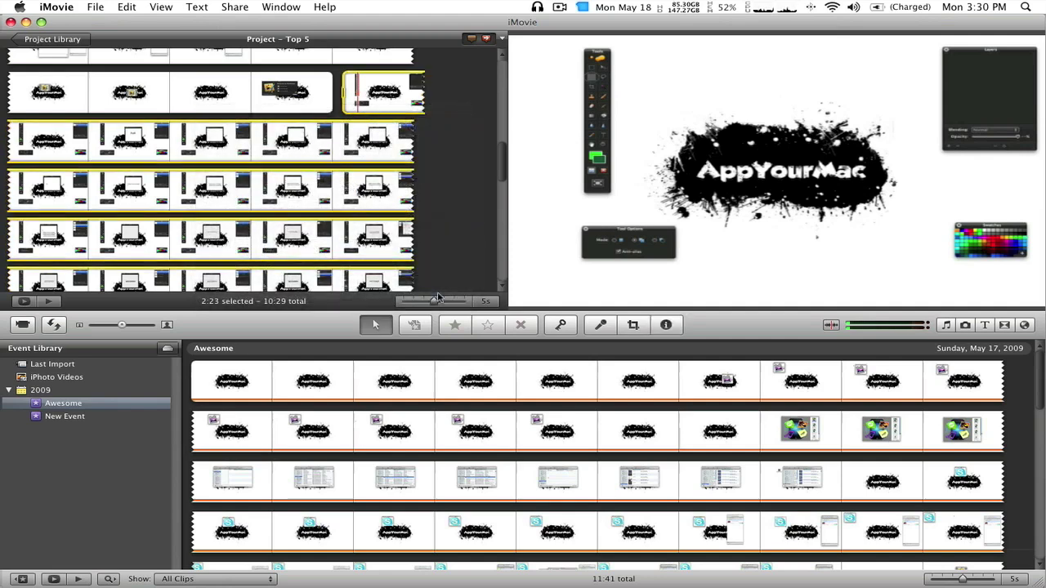